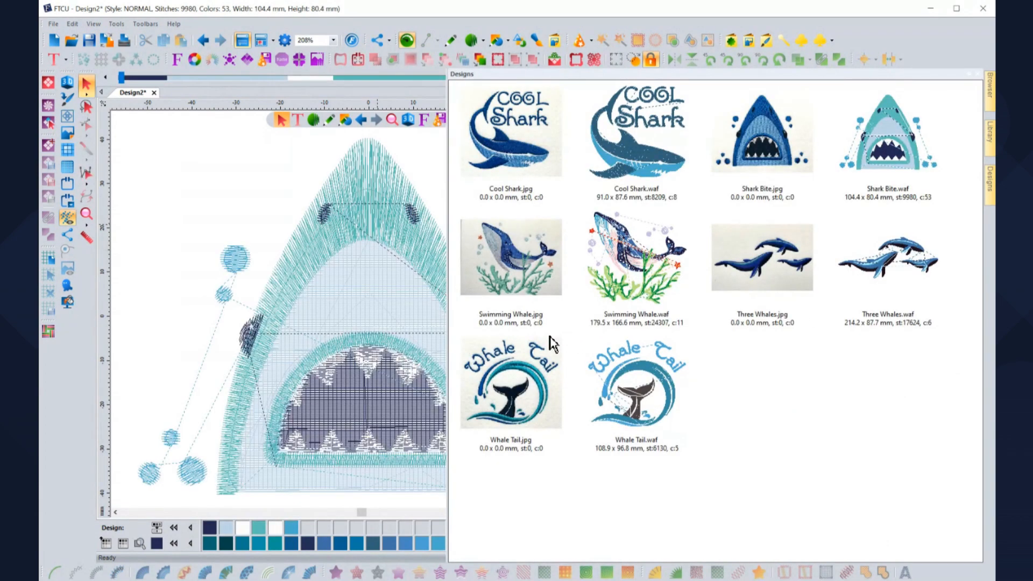
Review the Override Density options for the whole shark design and clear the selection.
click(321, 230)
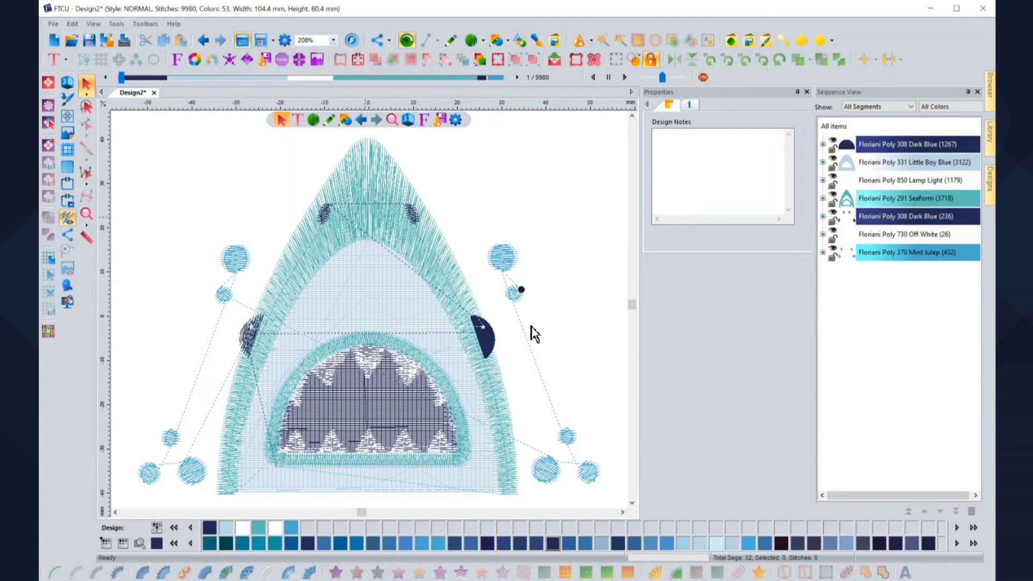
key(ctrl+a)
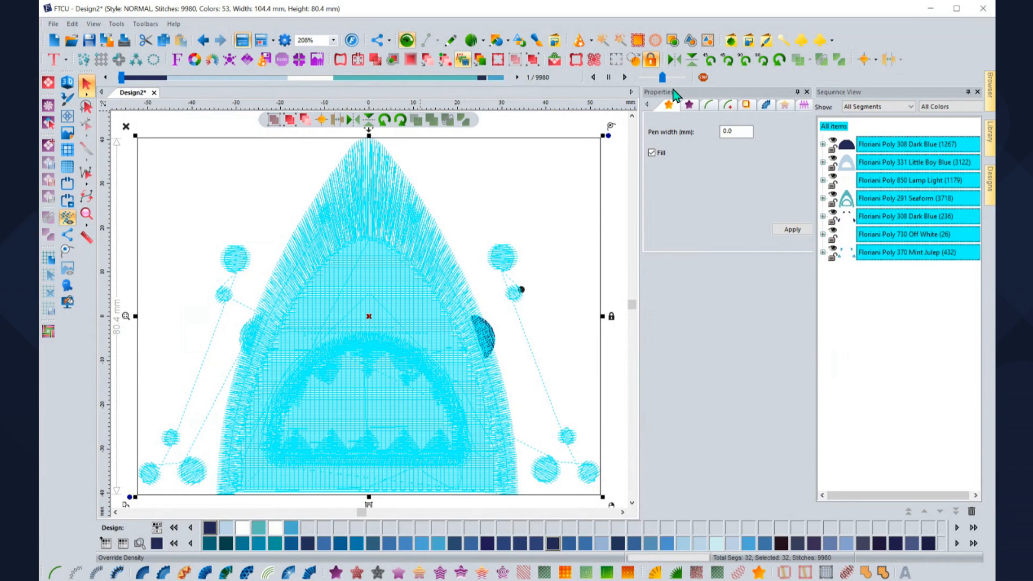
click(462, 59)
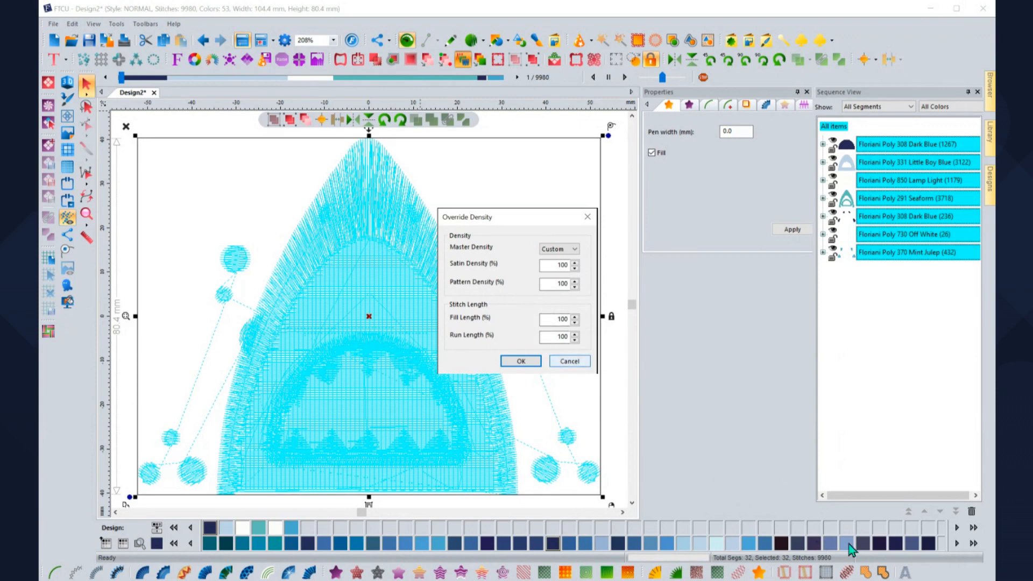
key(Return)
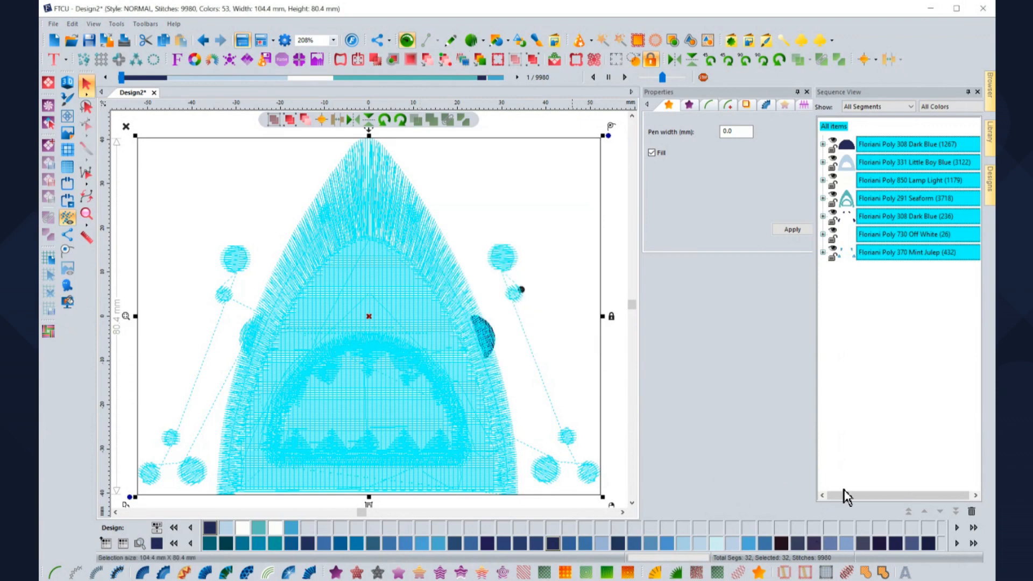
key(Escape)
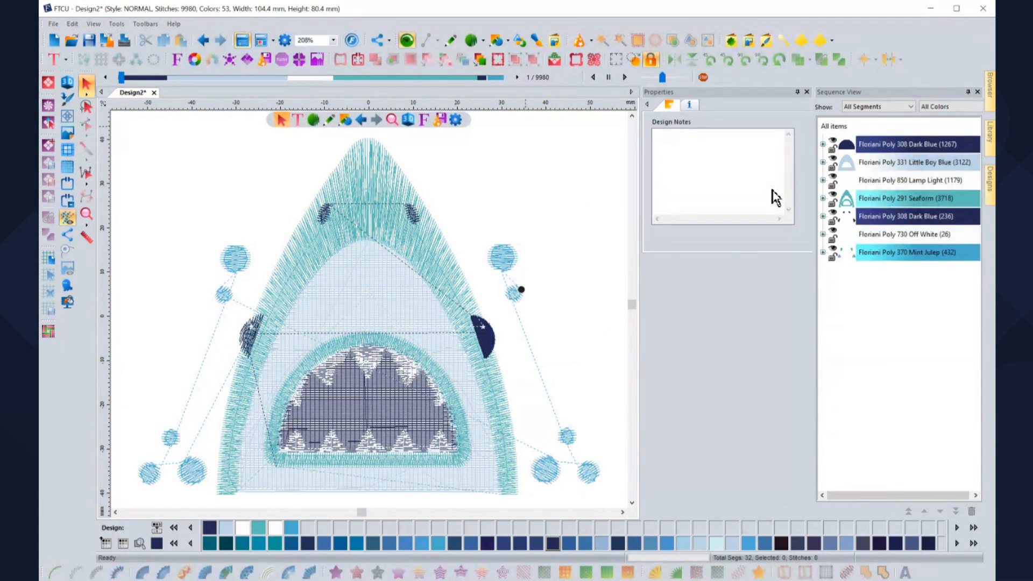
Show the shark design in 3D and inspect the stitch coverage of the teal body up close.
click(67, 82)
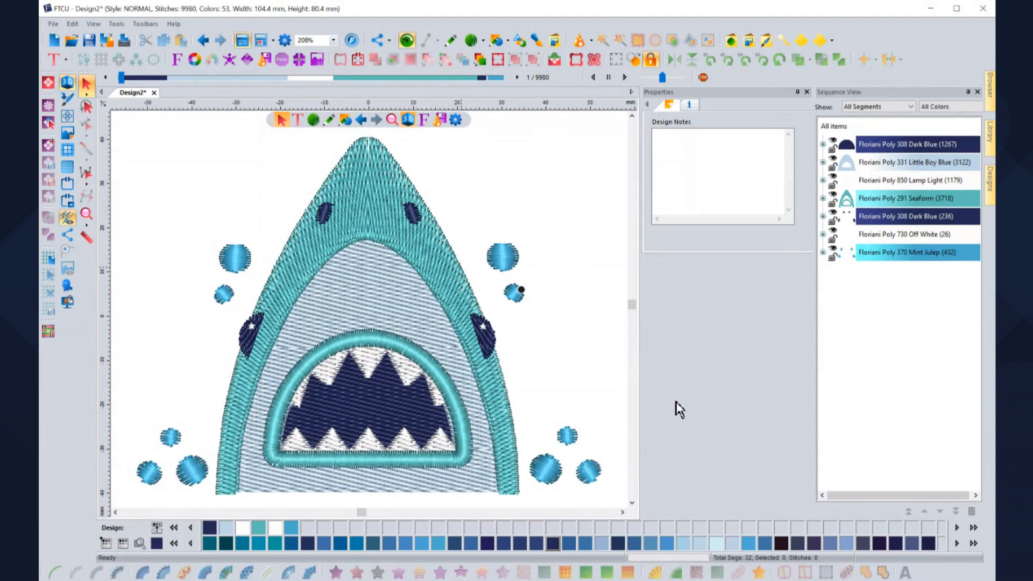
scroll(676, 401, up, 2)
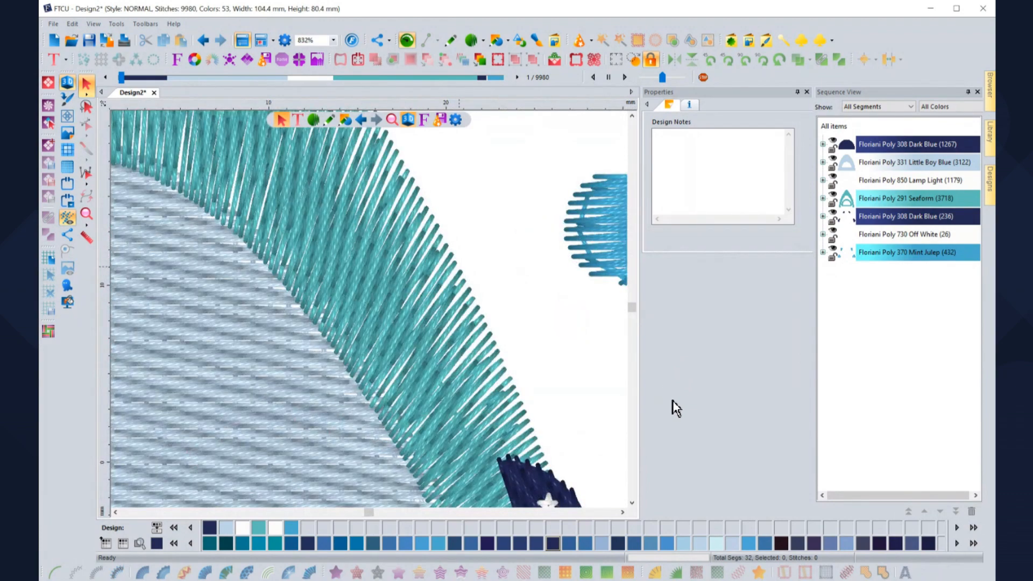
scroll(670, 398, up, 1)
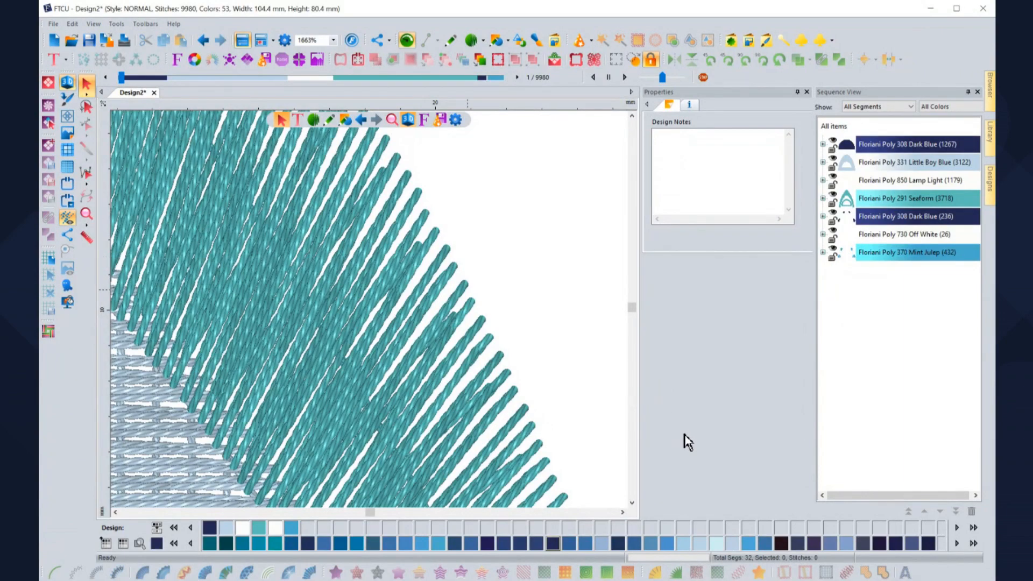
scroll(684, 435, down, 1)
scroll(686, 440, down, 1)
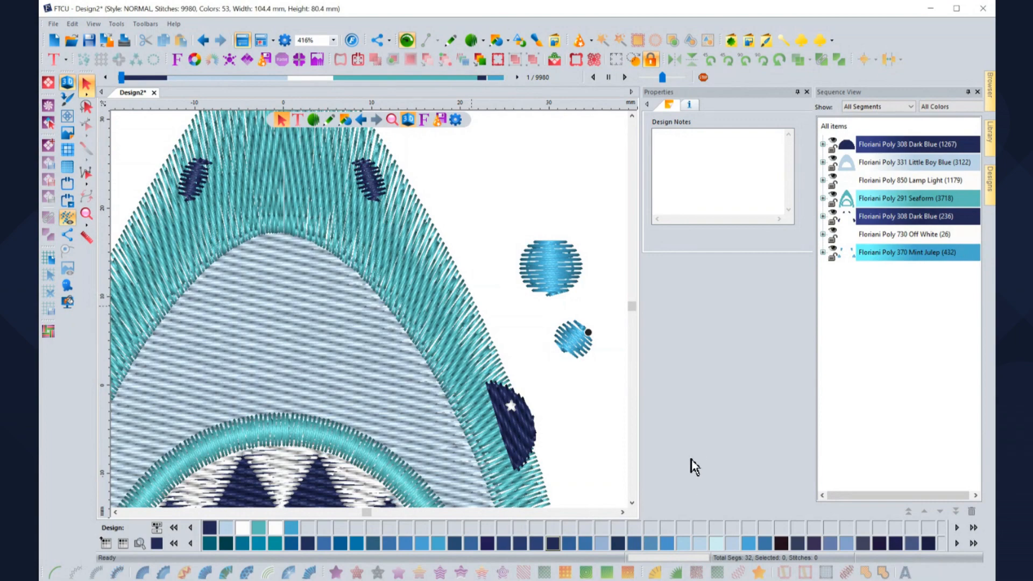
scroll(690, 460, up, 1)
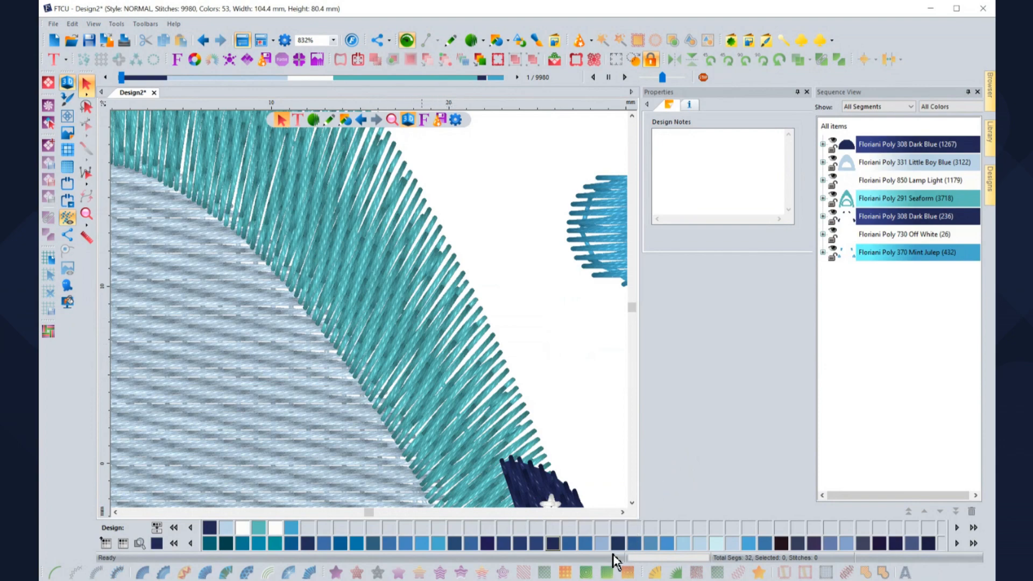
scroll(659, 502, down, 2)
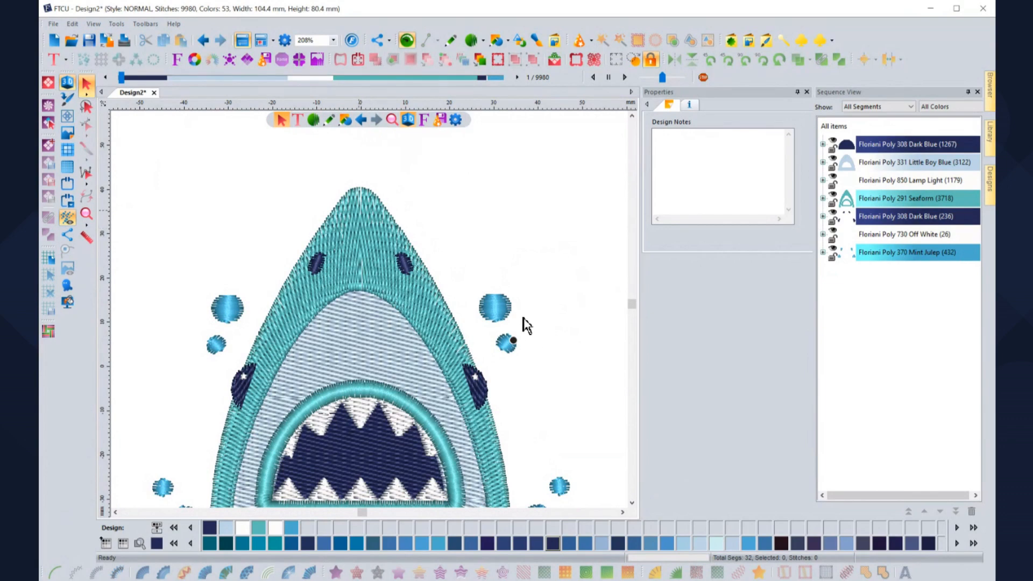
Override the whole shark's density, choosing 80% as master density, then switching to Custom and adjusting the individual percentages.
key(ctrl+a)
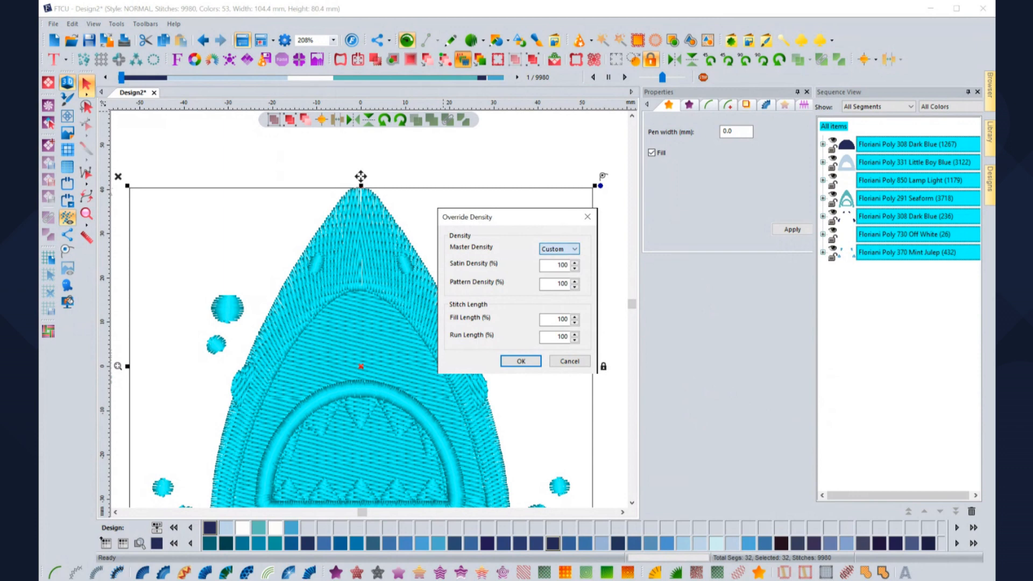
click(558, 270)
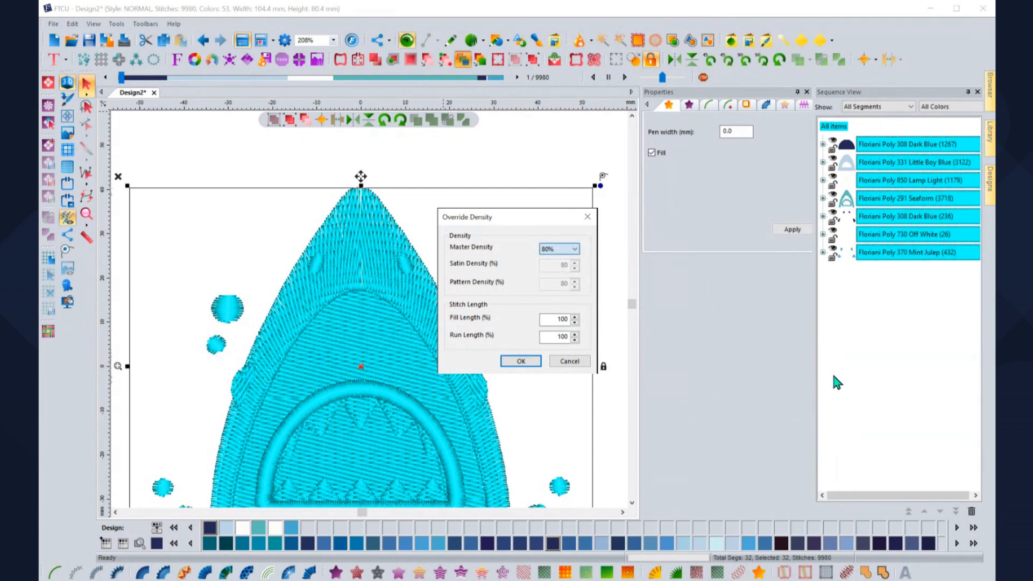
click(826, 385)
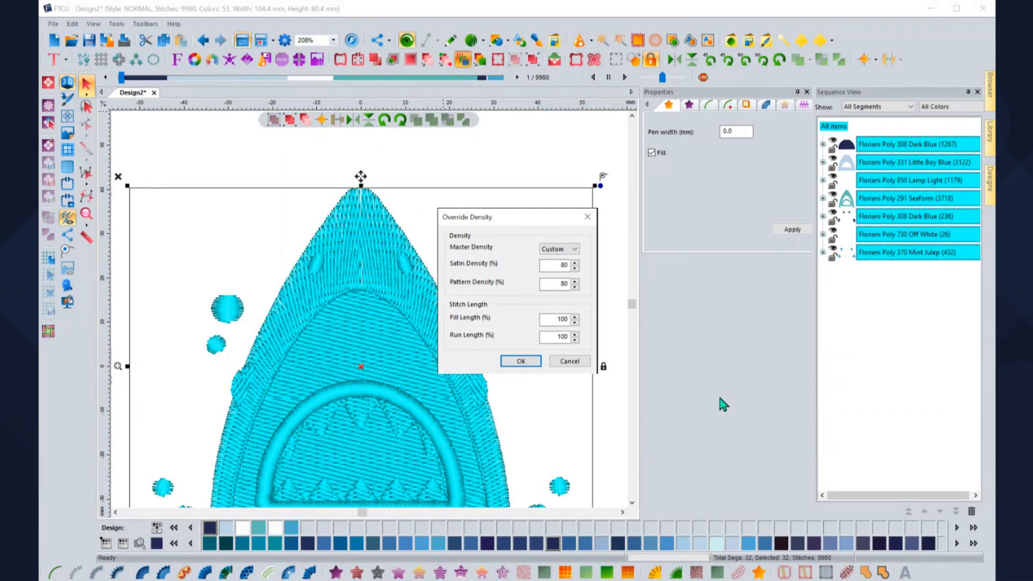
key(Tab)
text(0100)
key(Left)
key(Left)
key(BackSpace)
text(1)
key(Return)
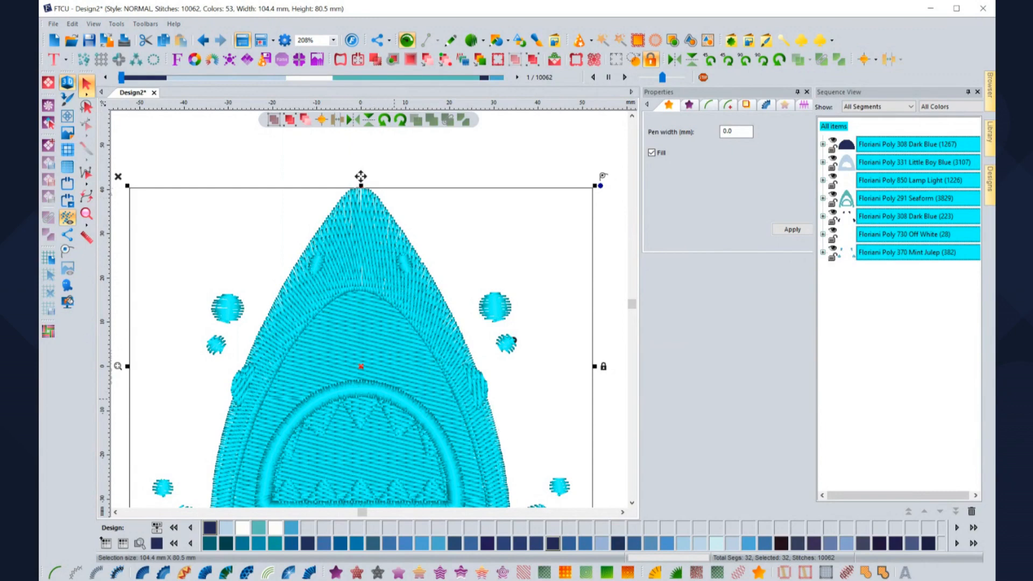
Override the whole shark design's Pattern Density to 90%.
click(463, 59)
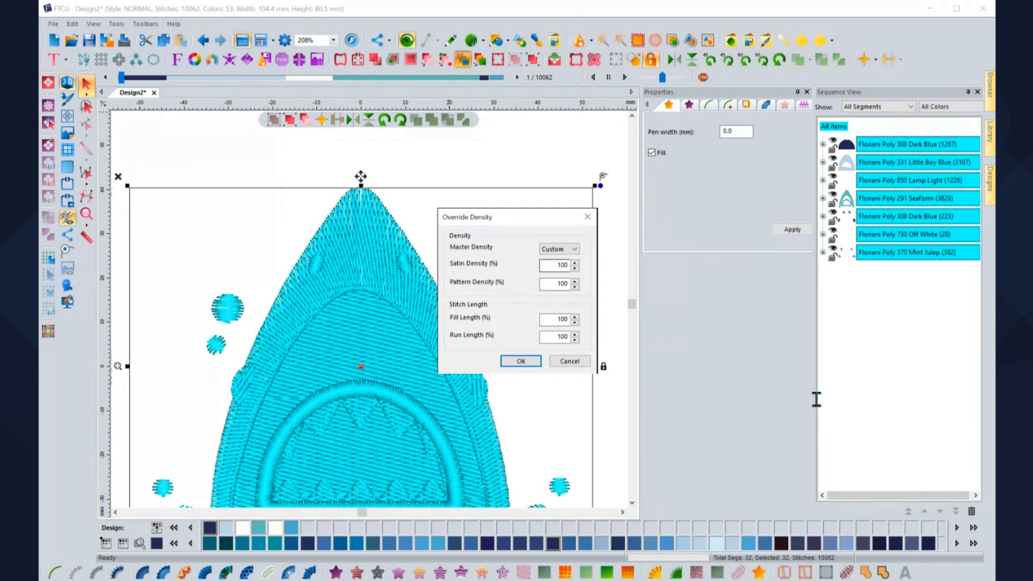
double_click(818, 426)
text(90)
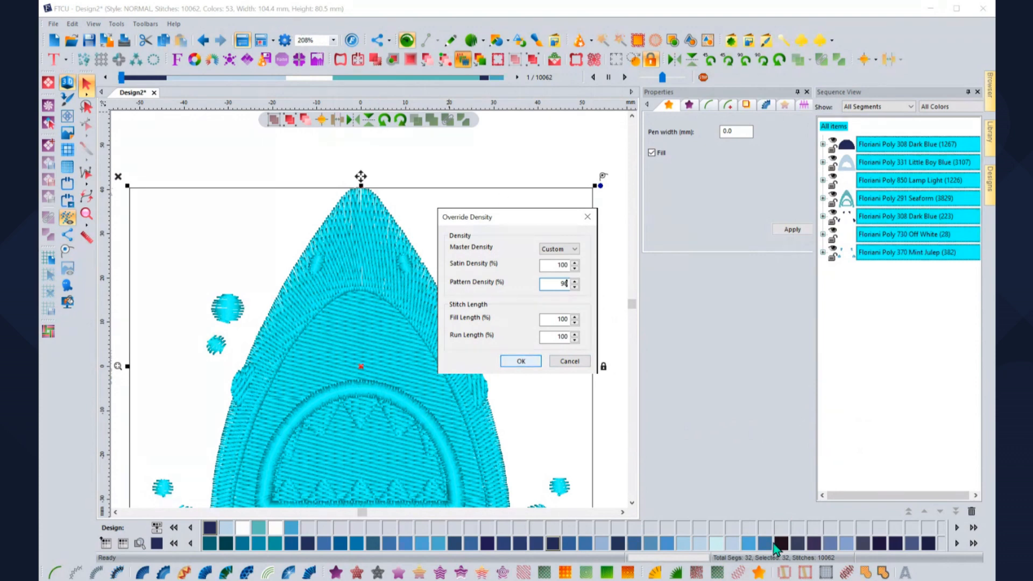
key(Return)
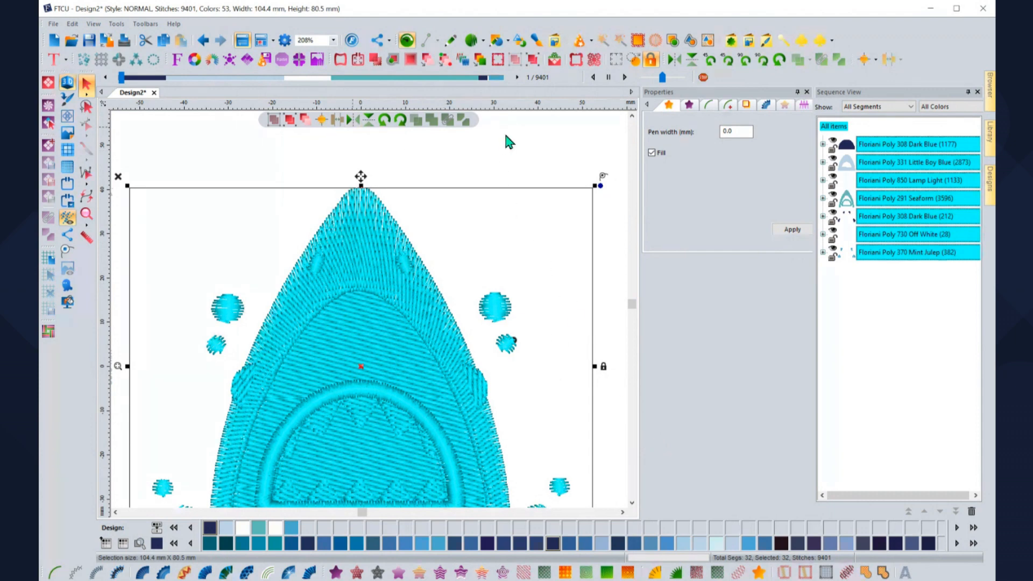
Override the whole shark design's Fill Length and Run Length to 120% and clear the selection.
click(462, 60)
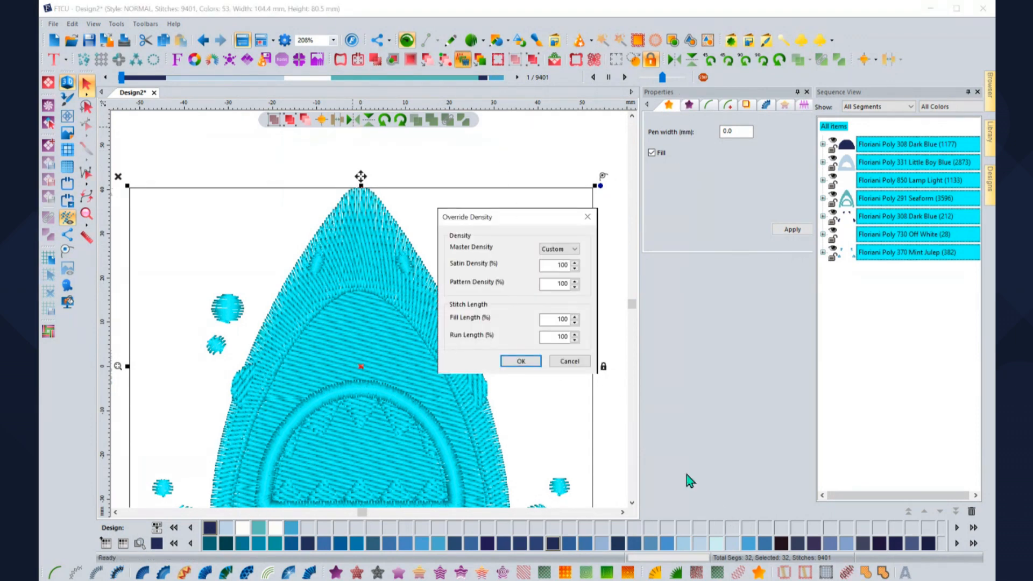
key(shift+Tab)
key(shift+Tab)
text(120)
key(Tab)
text(120)
key(Return)
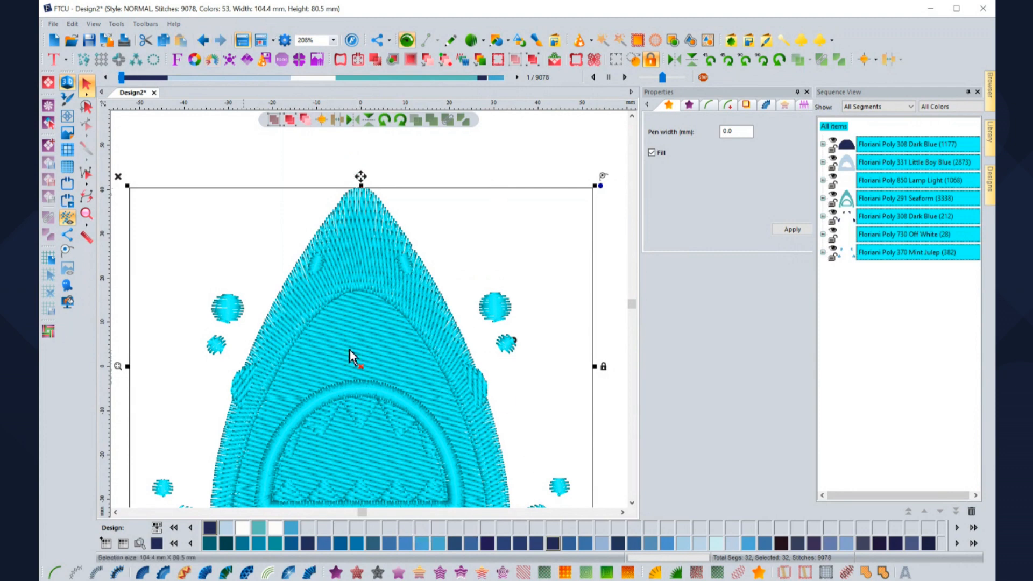
key(Escape)
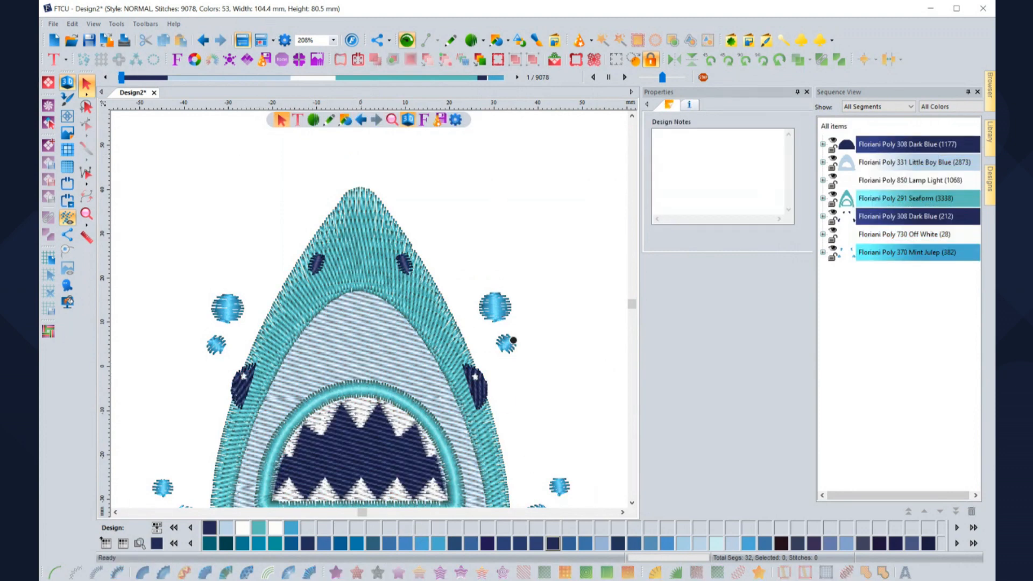
scroll(396, 395, down, 1)
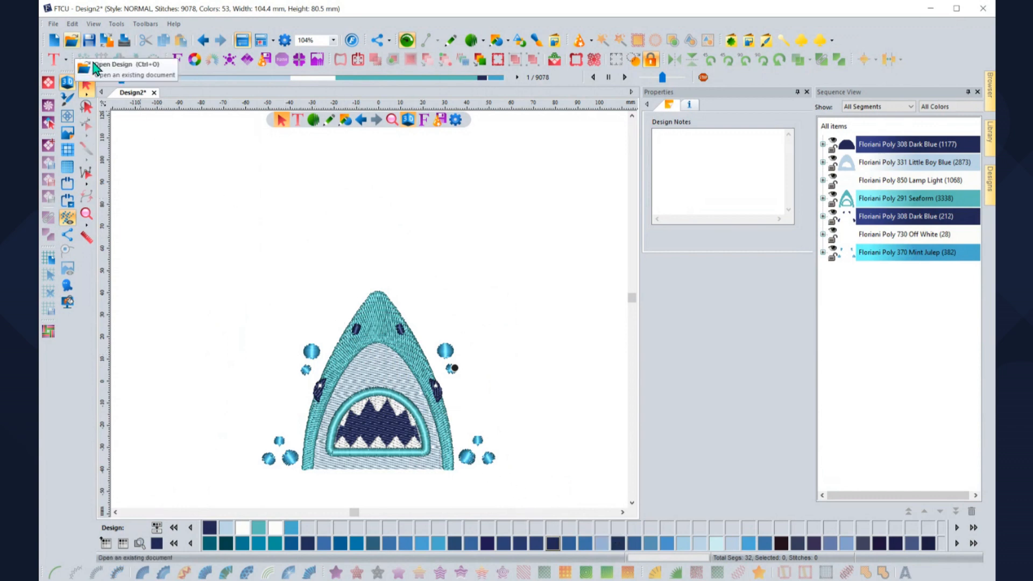
Open cupcake.pes from the Desktop with Convert to outlines enabled.
click(92, 63)
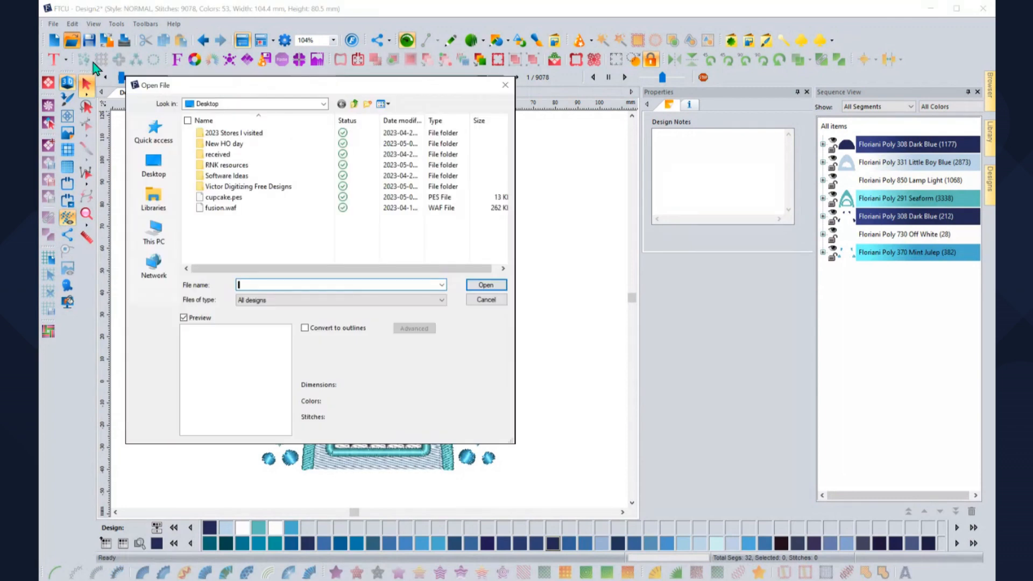
click(245, 197)
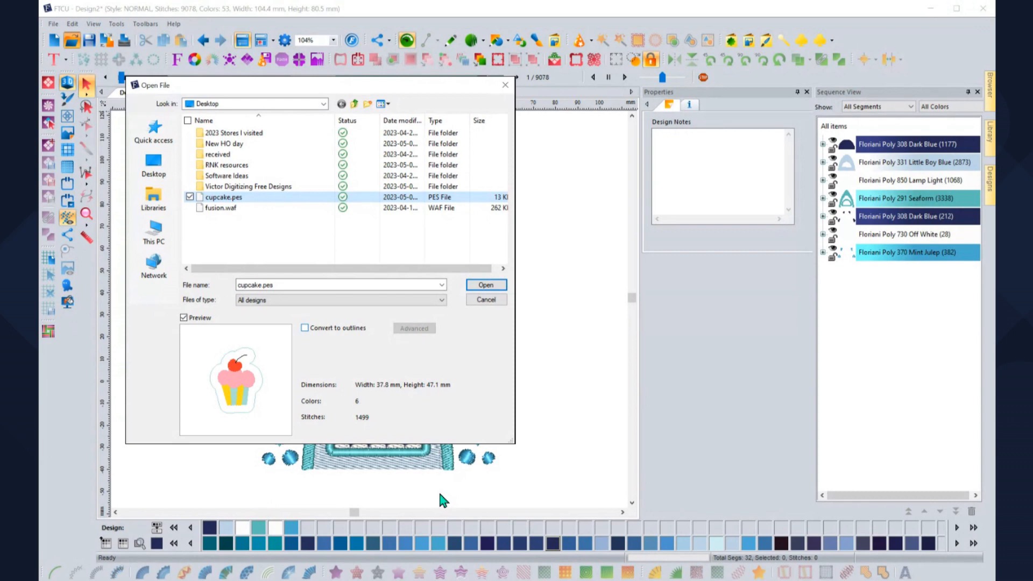
click(305, 327)
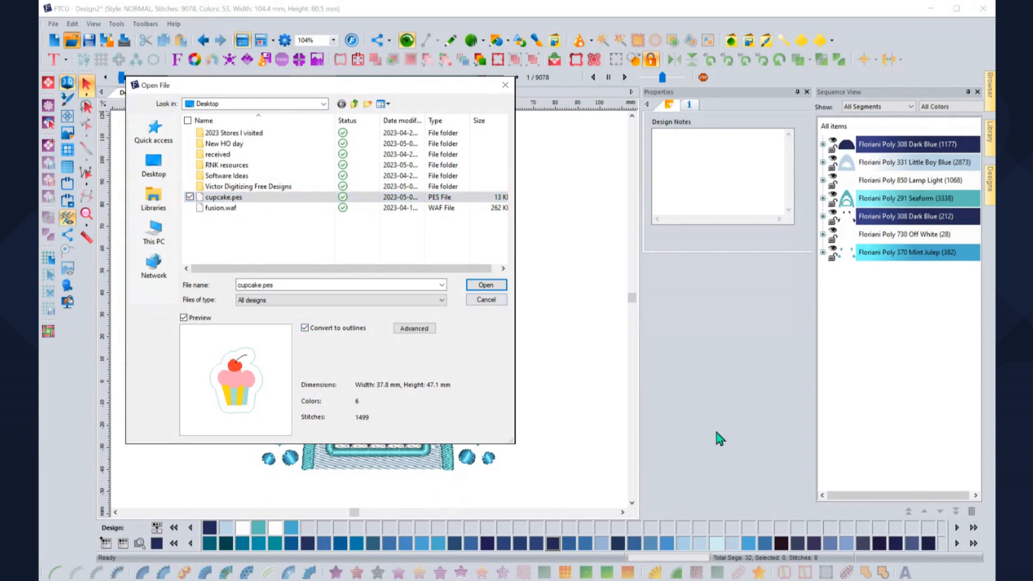
key(Return)
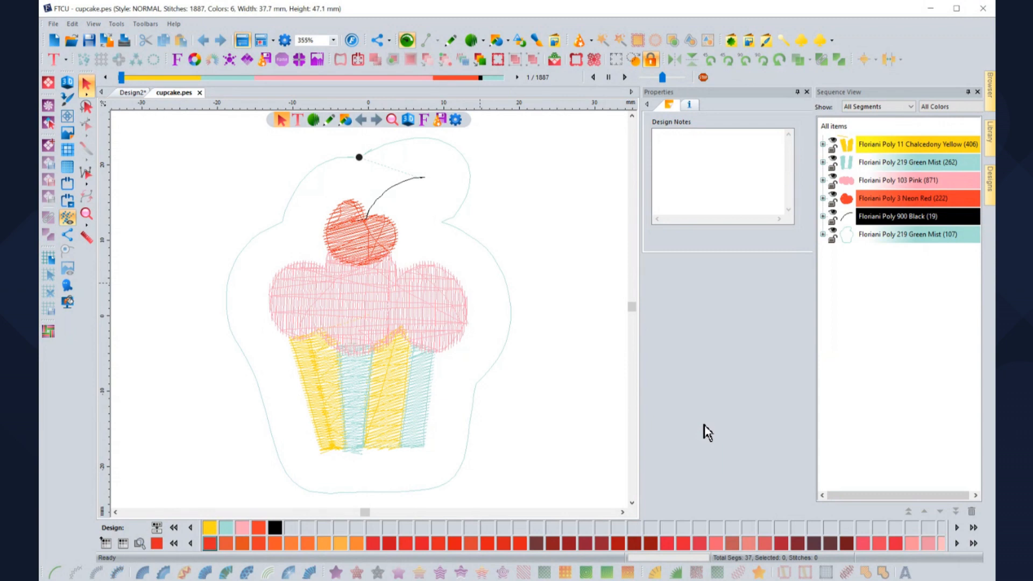
key(ctrl+a)
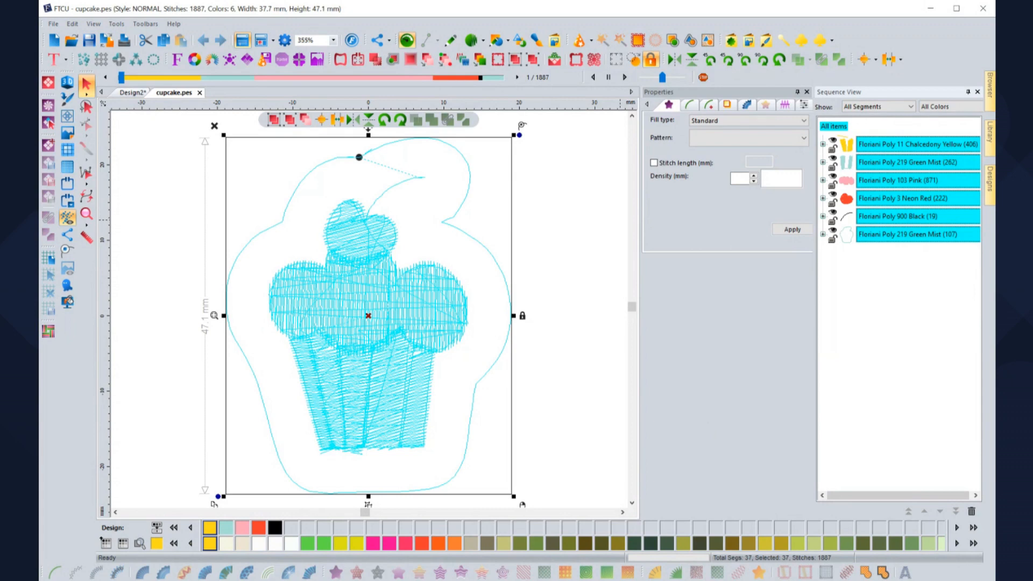
click(462, 60)
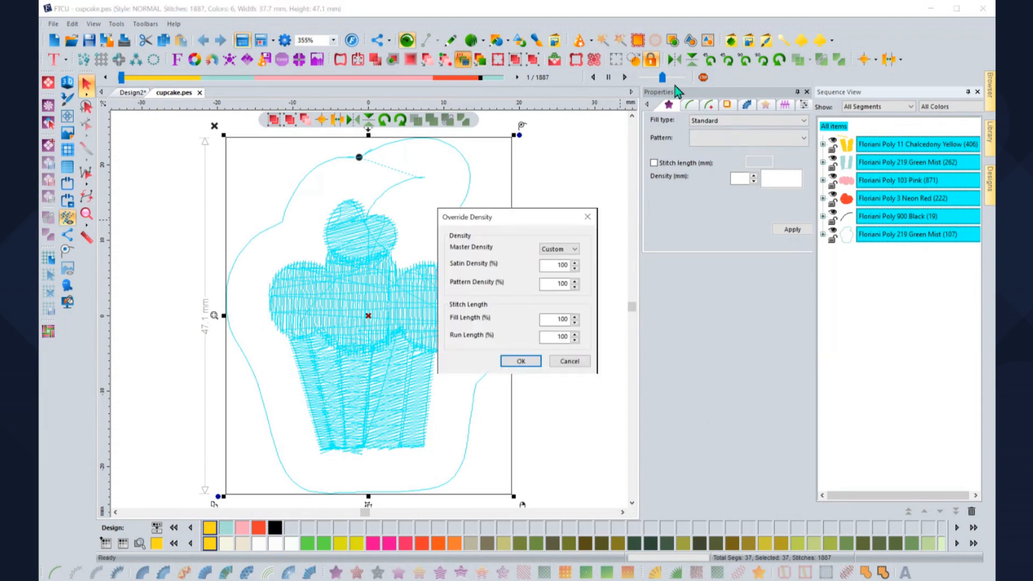
click(570, 361)
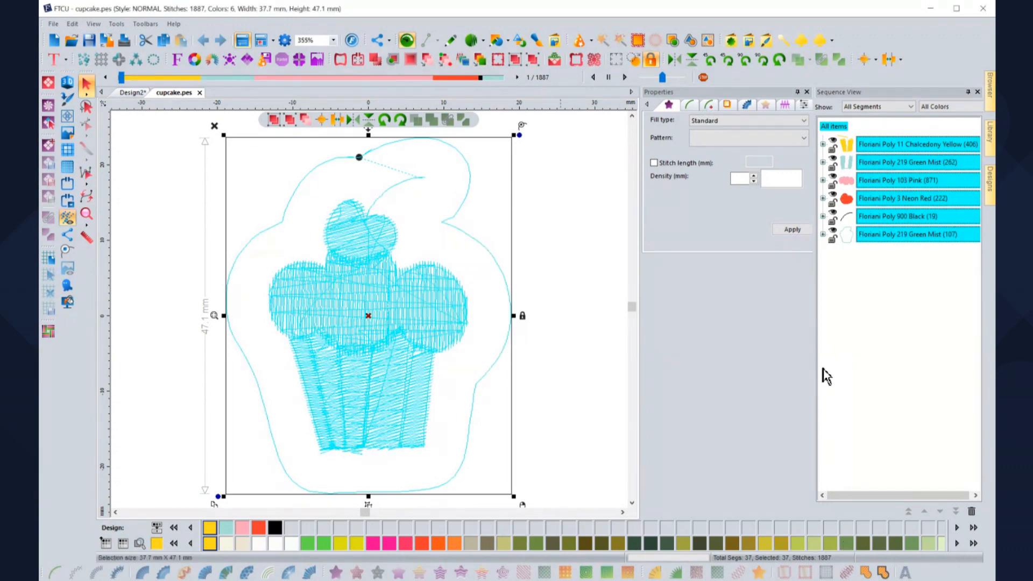
click(830, 351)
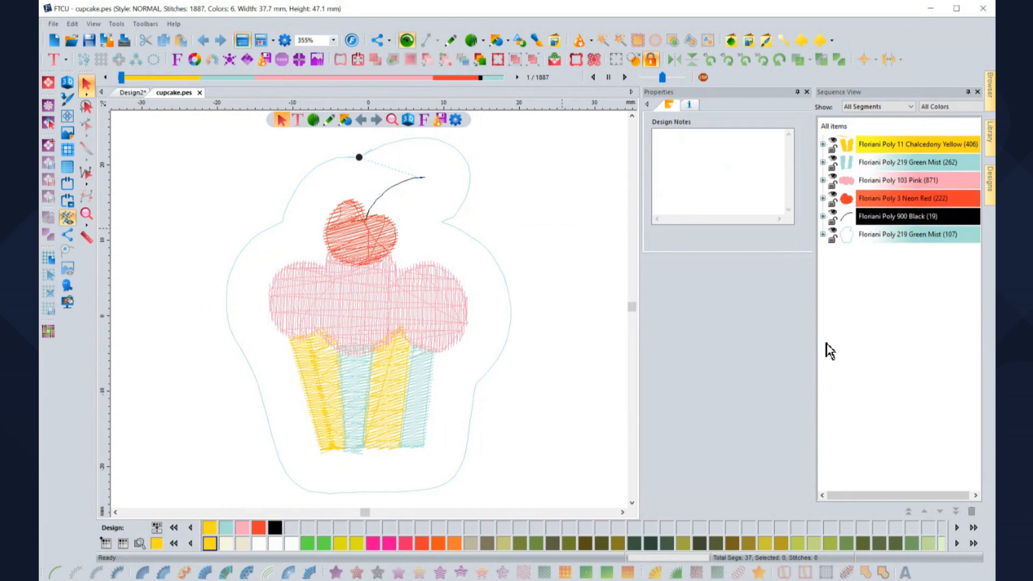
Override the pink frosting's Pattern Density to 80% and Fill Length to 120%, then clear the selection.
click(898, 180)
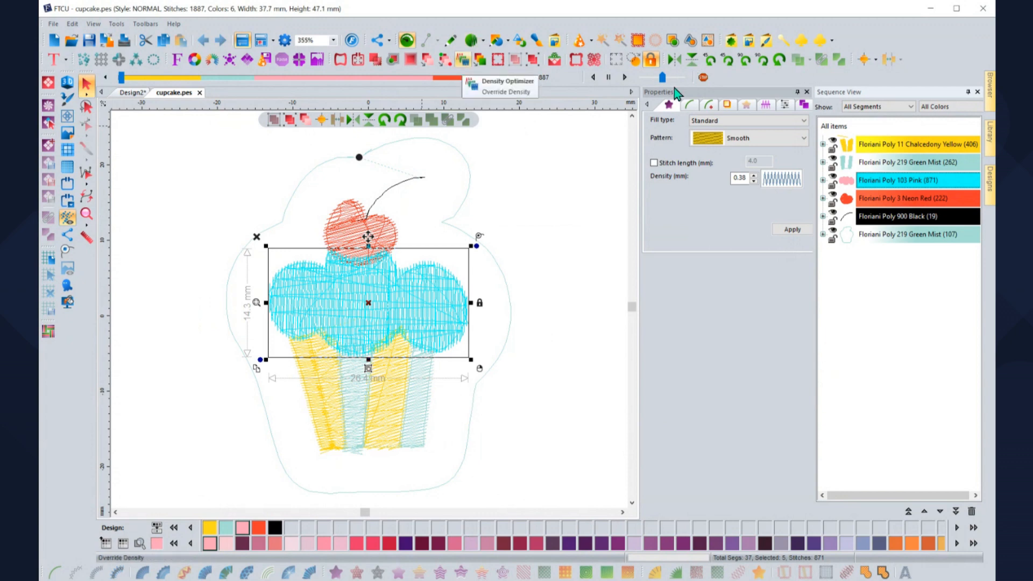
click(463, 59)
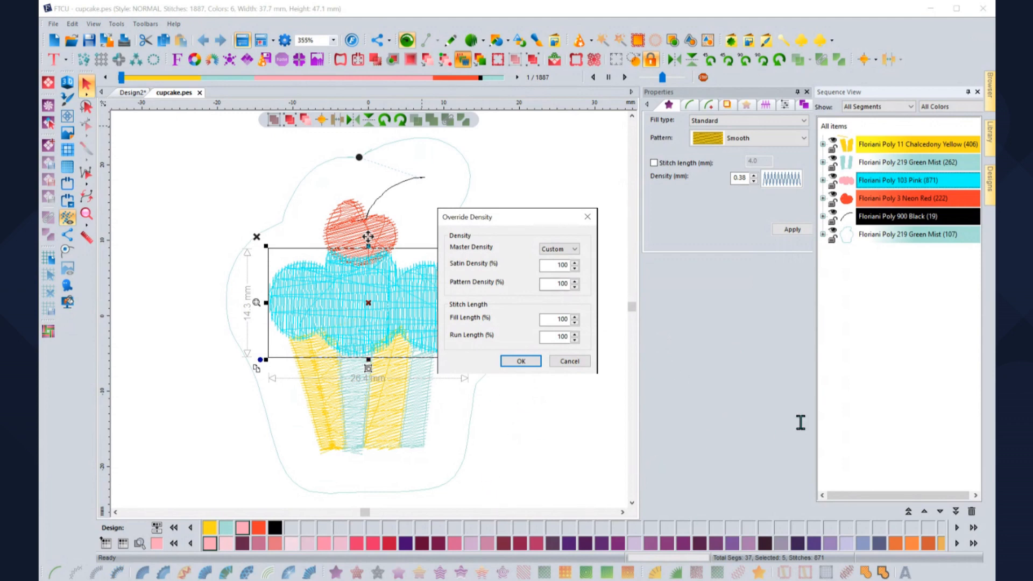
double_click(562, 283)
text(80)
double_click(562, 319)
text(120)
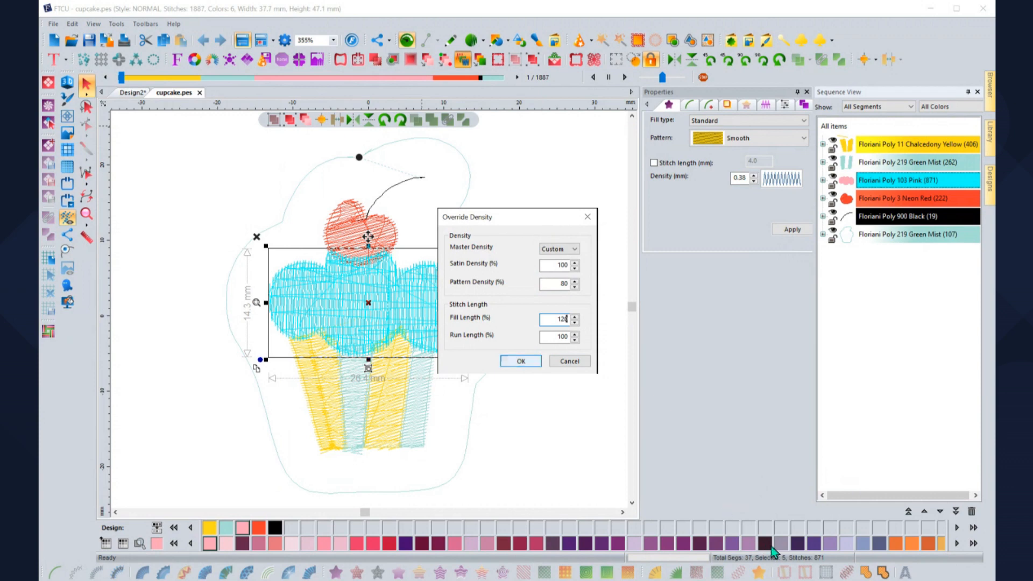
key(Return)
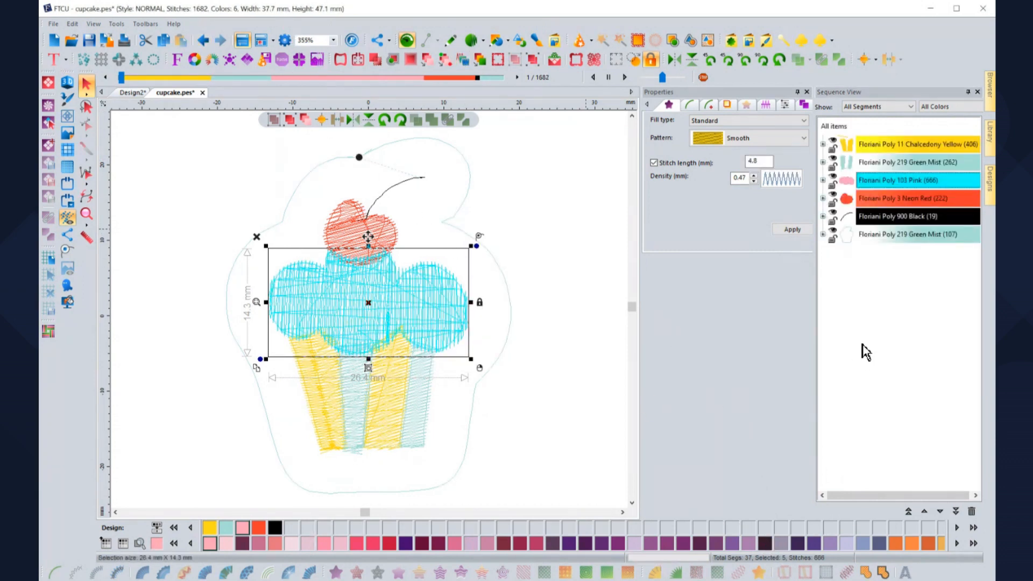
key(Escape)
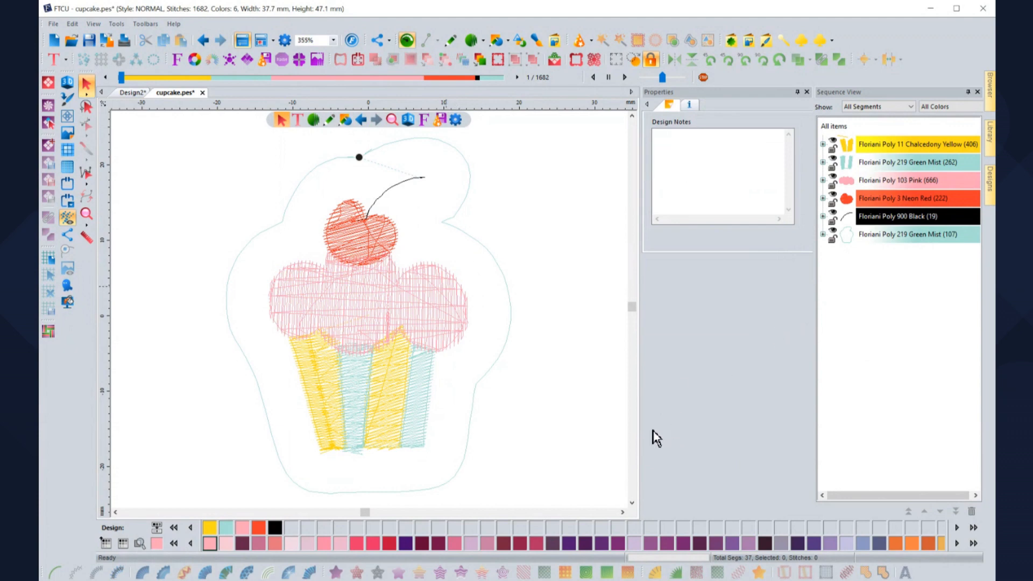